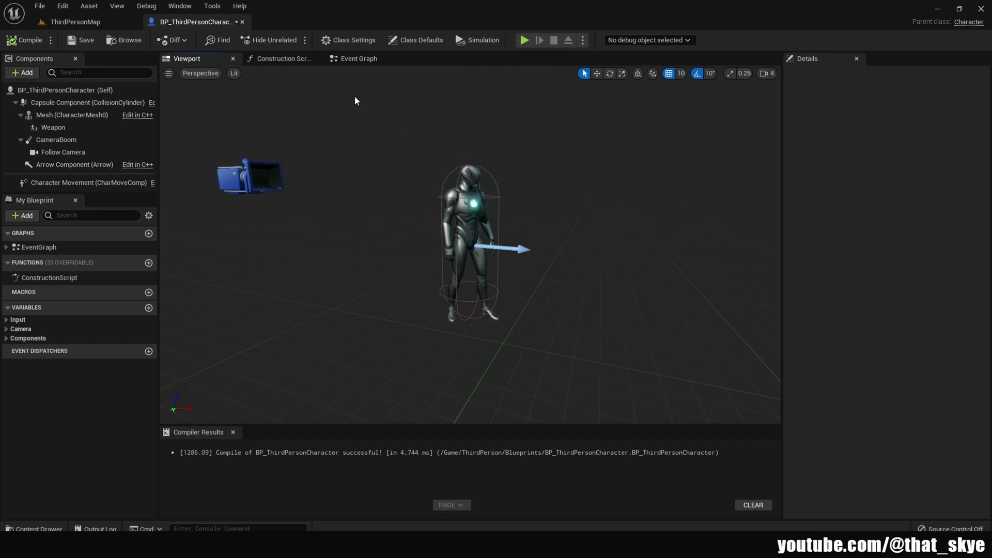
Add a Tab keyboard event node to the Event Graph, placed beside Print String.
{"action": "left_click", "coordinate": [353, 64]}
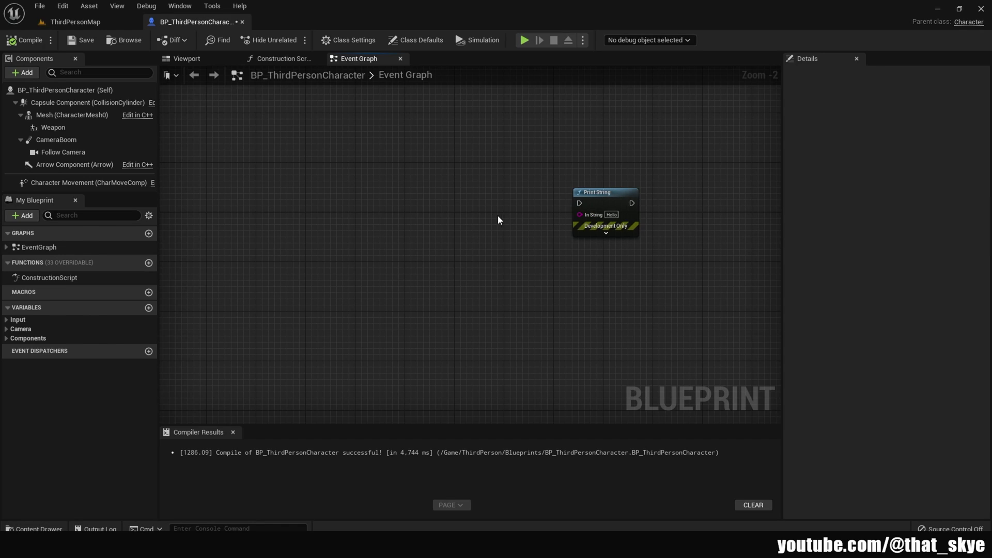
{"action": "right_click", "coordinate": [443, 217]}
{"action": "type", "text": "ke"}
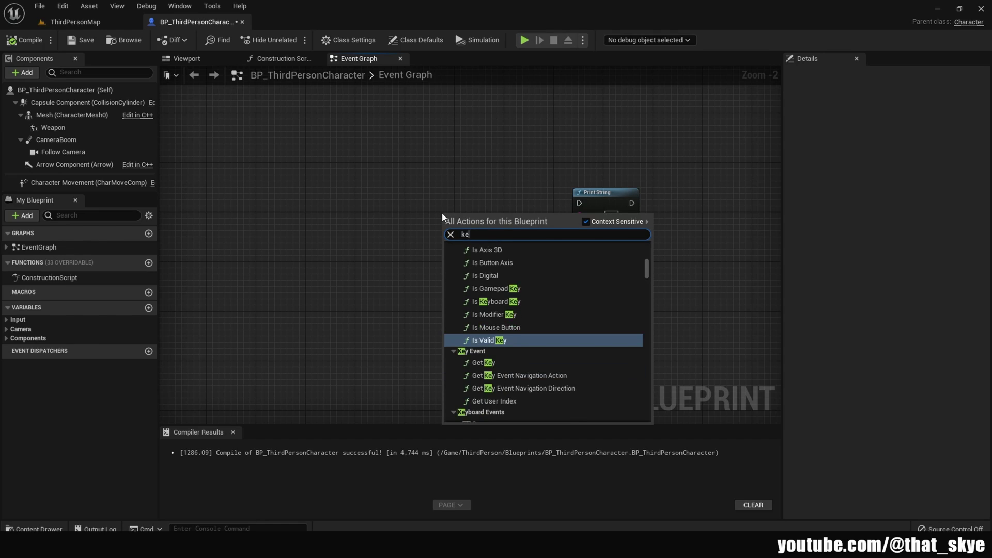
{"action": "type", "text": "y board event"}
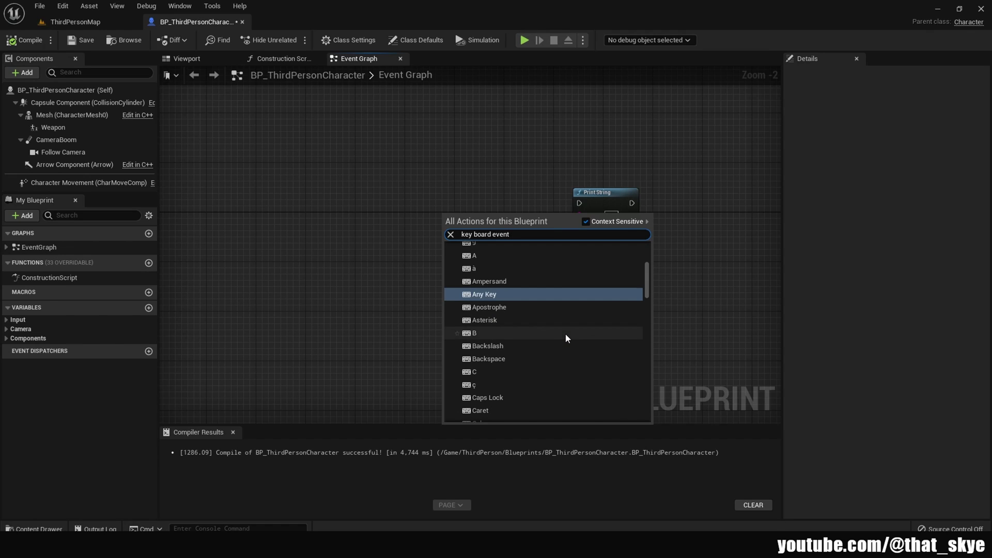
{"action": "type", "text": " tab"}
{"action": "left_click", "coordinate": [499, 267]}
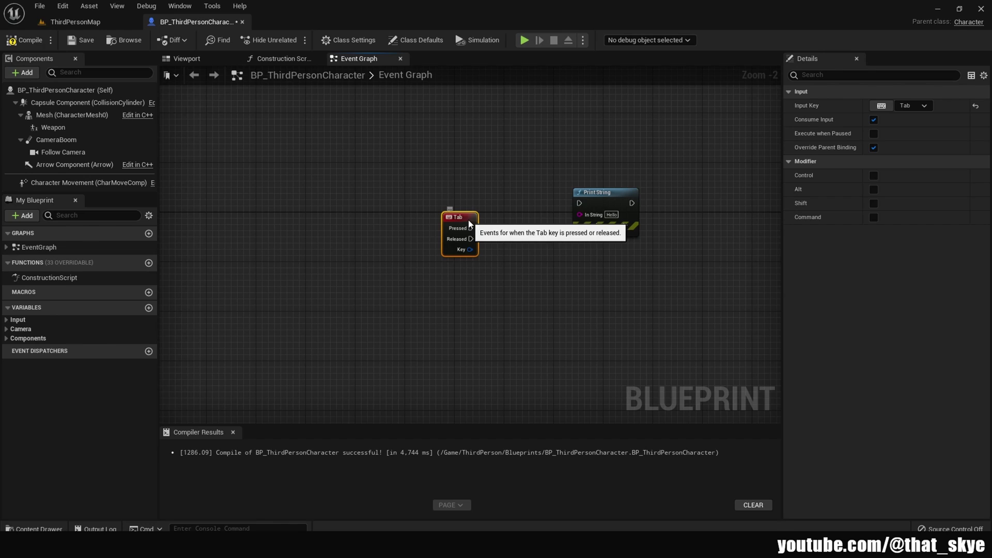
{"action": "left_click_drag", "start_coordinate": [474, 226], "coordinate": [578, 203]}
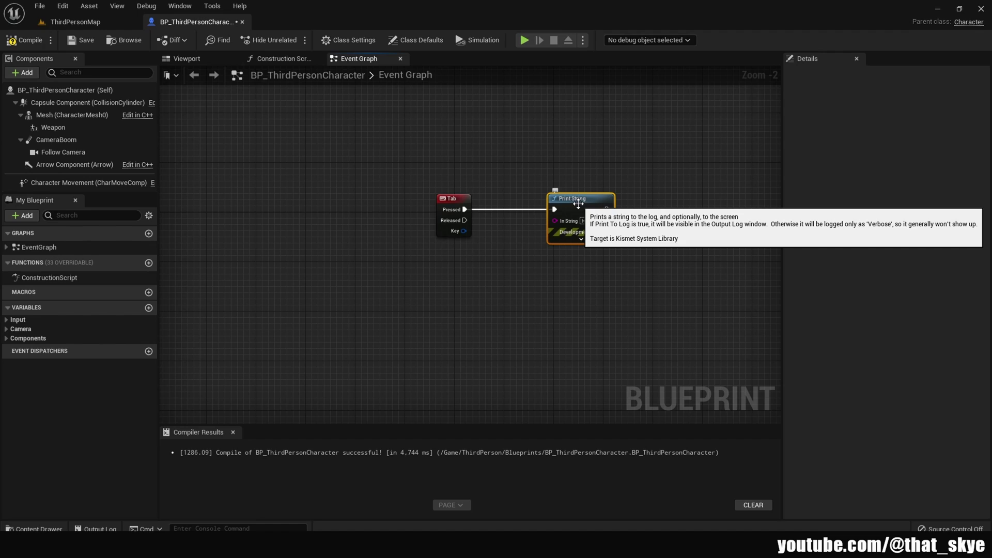
Compile the character blueprint, play-test so Tab prints Hello twice, then stop with Esc.
{"action": "left_click", "coordinate": [24, 40]}
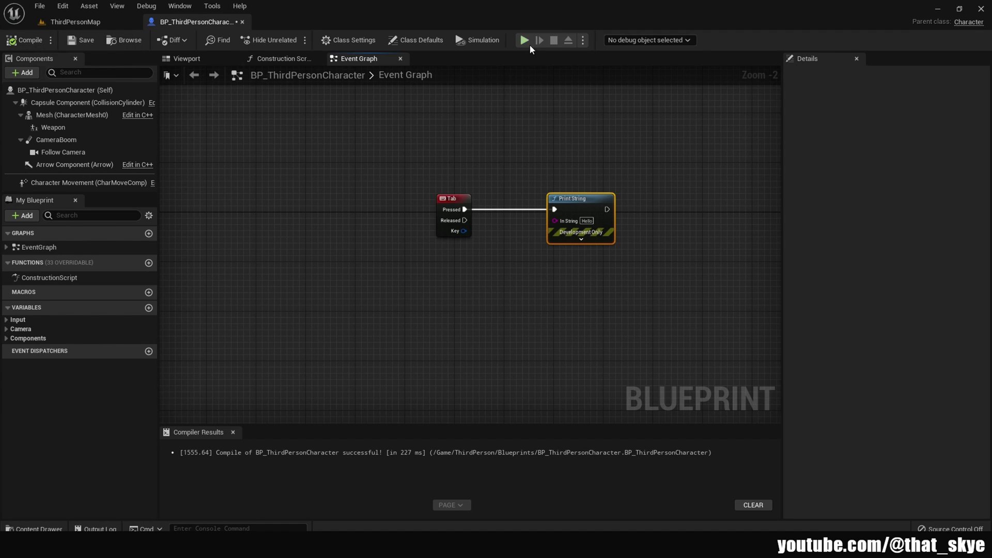
{"action": "left_click", "coordinate": [524, 40]}
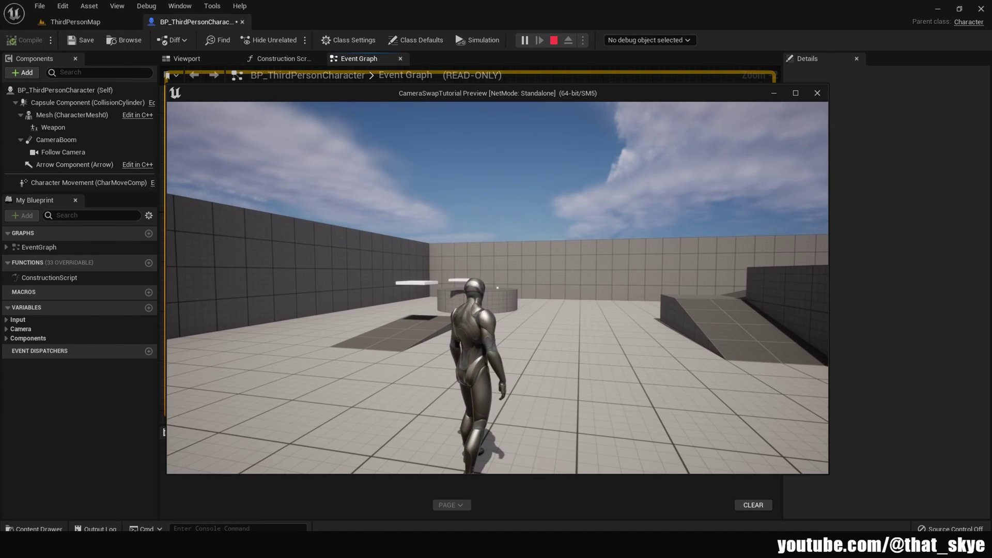
{"action": "key", "text": "e"}
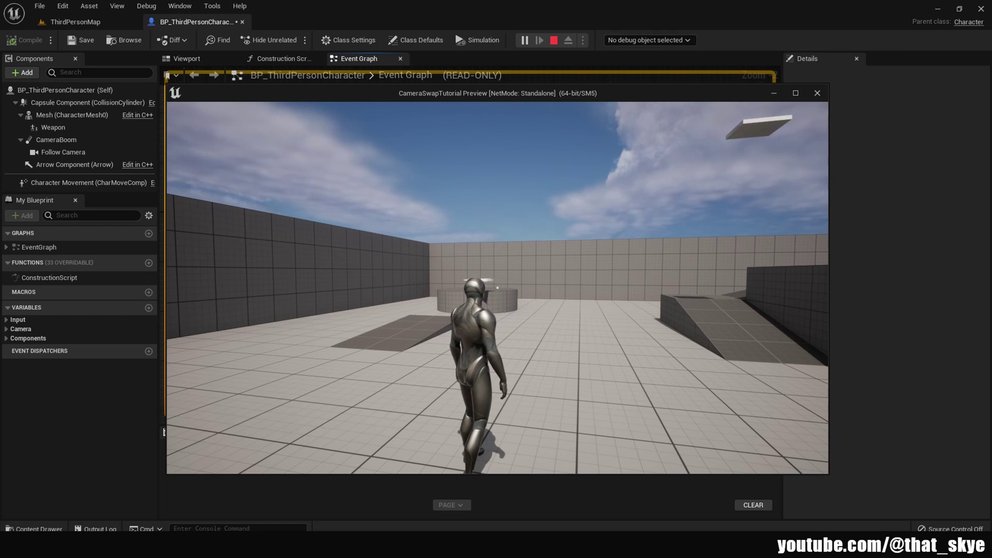
{"action": "key", "text": "e"}
{"action": "key", "text": "e"}
{"action": "key", "text": "e"}
{"action": "key", "text": "e"}
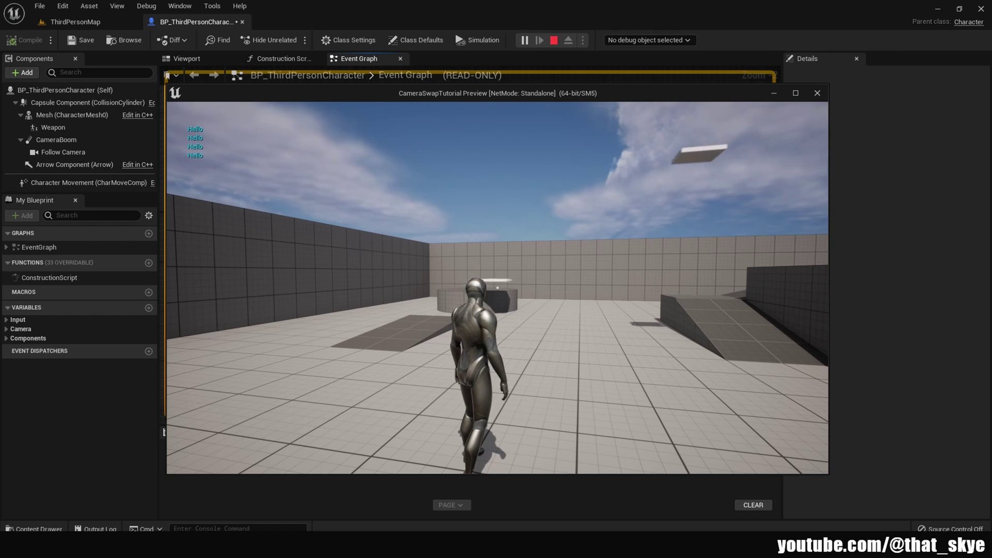
{"action": "key", "text": "Escape"}
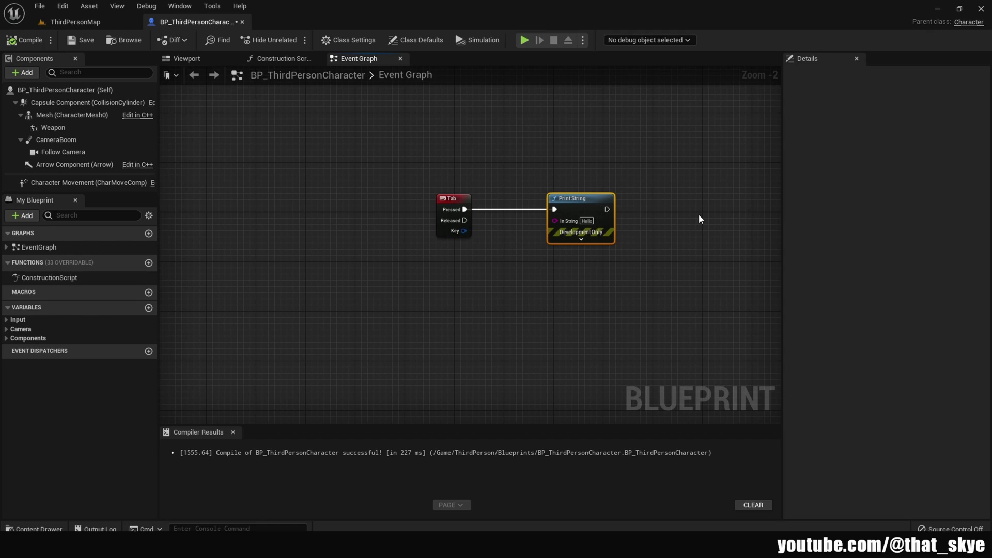
Delete the Tab event node, recompile with F7, and open Project Settings from Edit.
{"action": "left_click_drag", "start_coordinate": [507, 174], "coordinate": [420, 219]}
{"action": "key", "text": "Delete"}
{"action": "key", "text": "F7"}
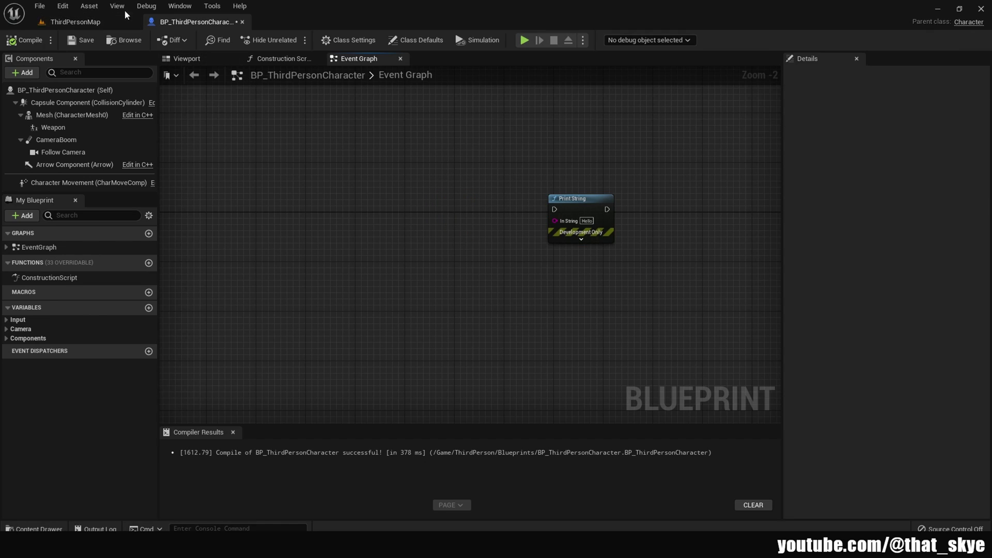
{"action": "left_click", "coordinate": [68, 7]}
{"action": "left_click", "coordinate": [145, 140]}
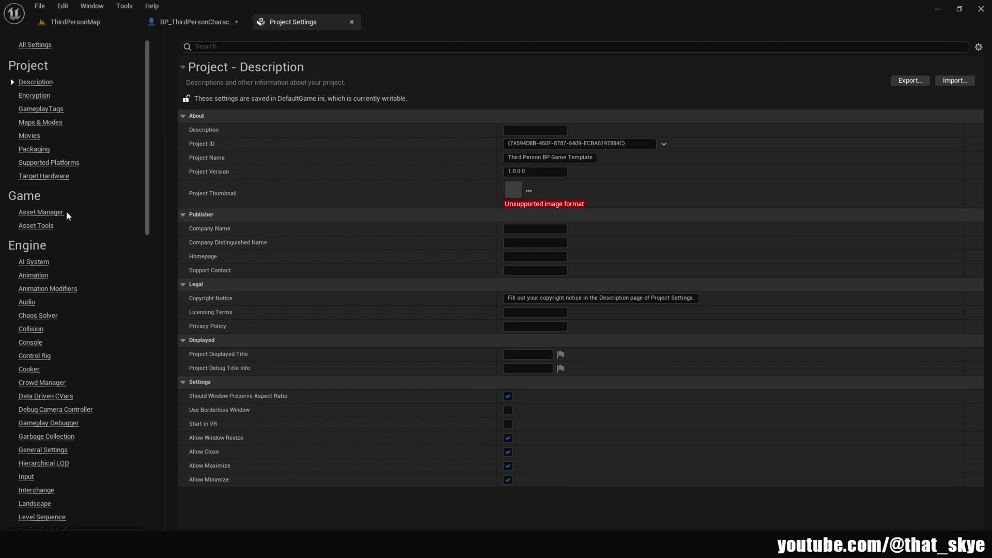
Show the Engine Input settings page, expanding and collapsing Axis Mappings to inspect them.
{"action": "scroll", "coordinate": [92, 264], "scroll_direction": "down", "scroll_amount": 3}
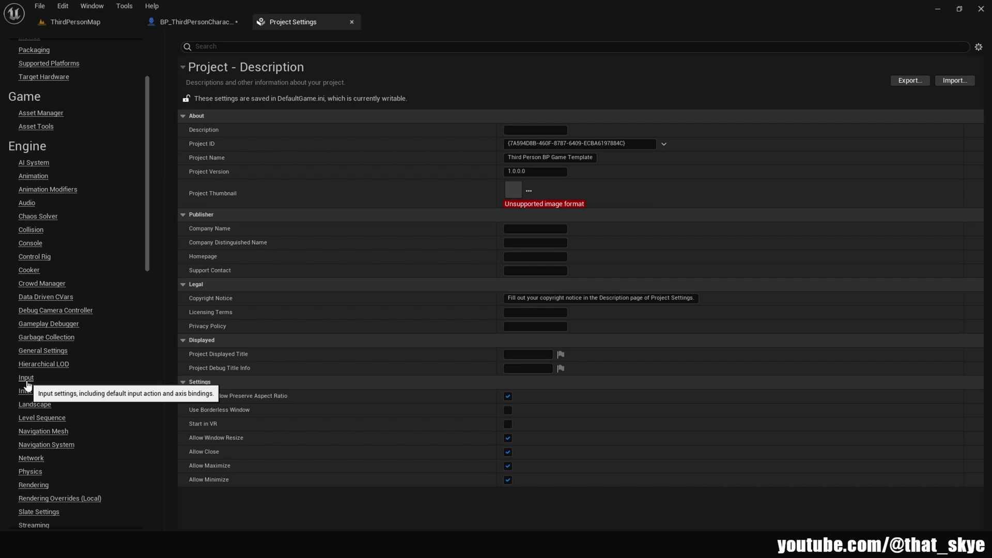
{"action": "left_click", "coordinate": [26, 380]}
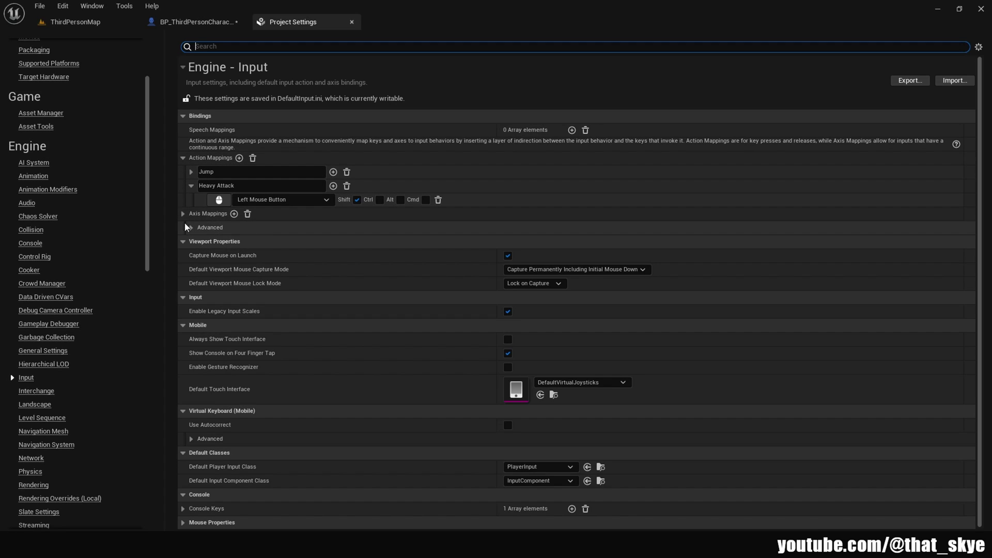
{"action": "left_click", "coordinate": [184, 213]}
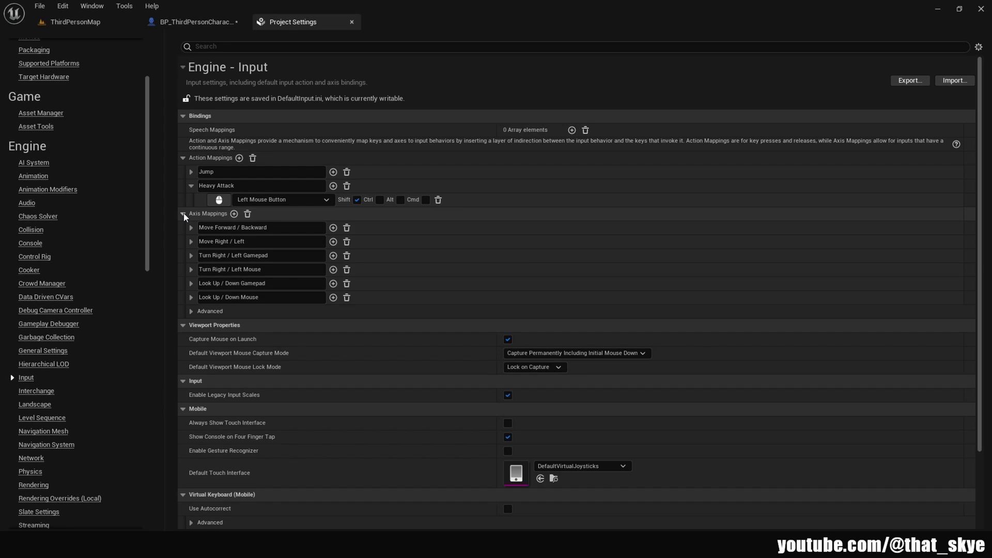
{"action": "left_click", "coordinate": [184, 214]}
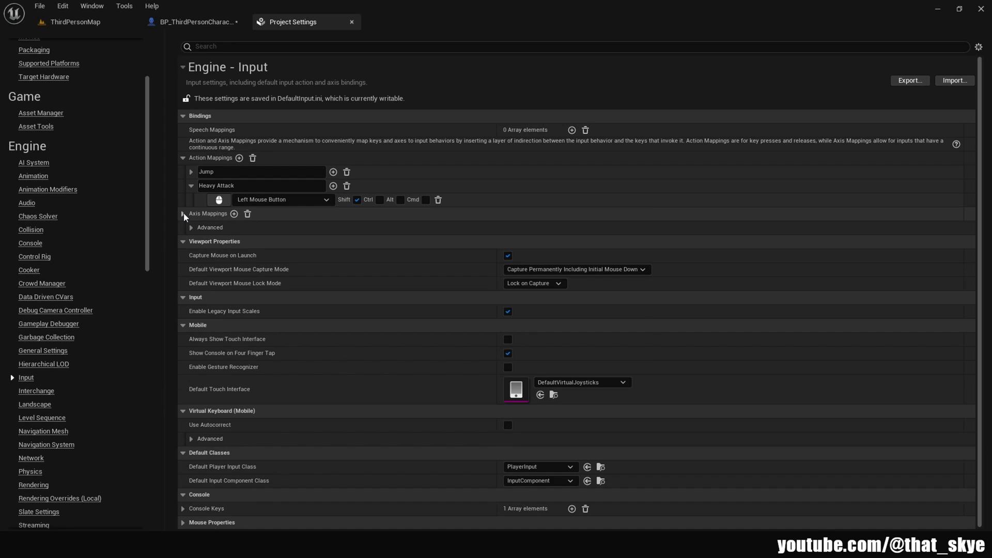
Add a new action mapping named PrintString and bind it to the Keyboard Tab key.
{"action": "left_click", "coordinate": [240, 158]}
{"action": "left_click", "coordinate": [276, 212]}
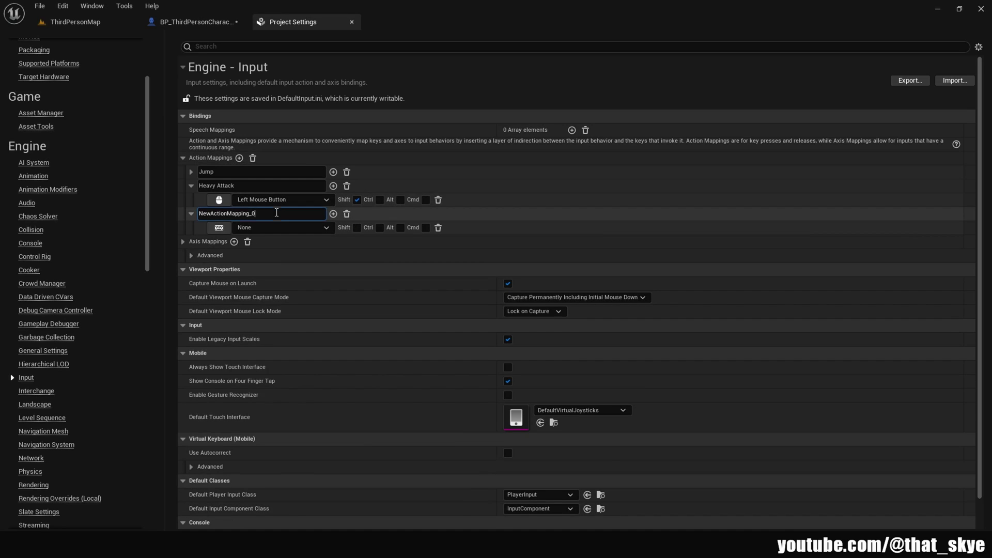
{"action": "type", "text": "Print"}
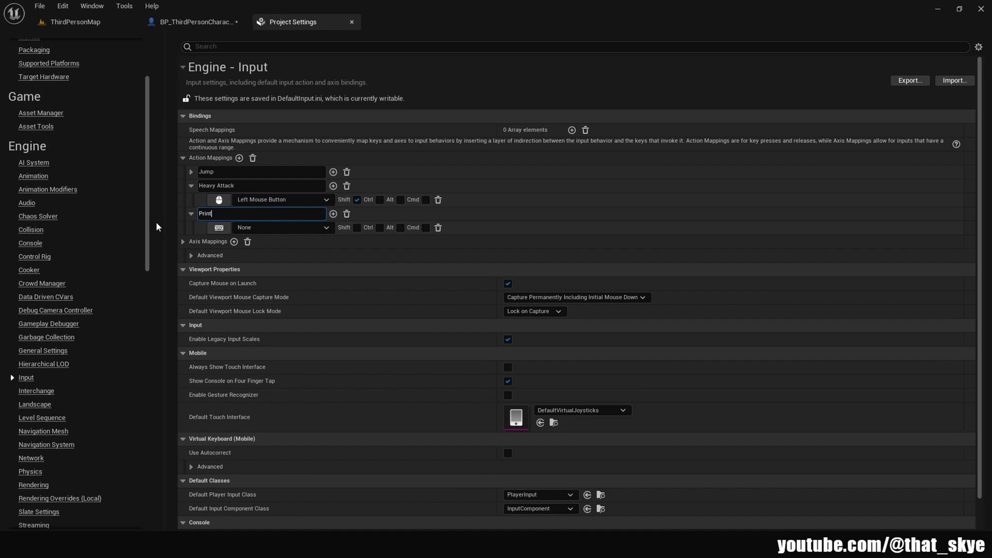
{"action": "type", "text": "String"}
{"action": "key", "text": "Return"}
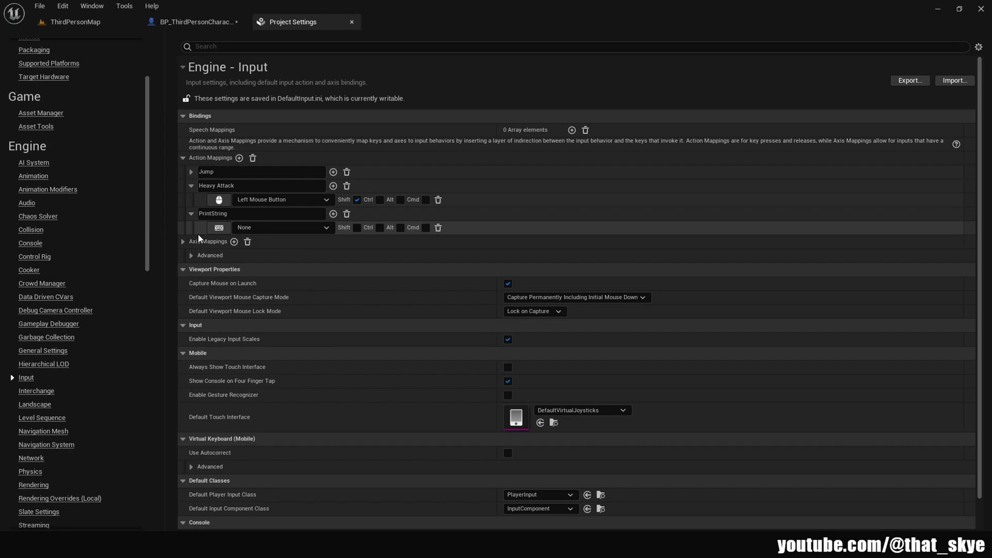
{"action": "left_click", "coordinate": [258, 234]}
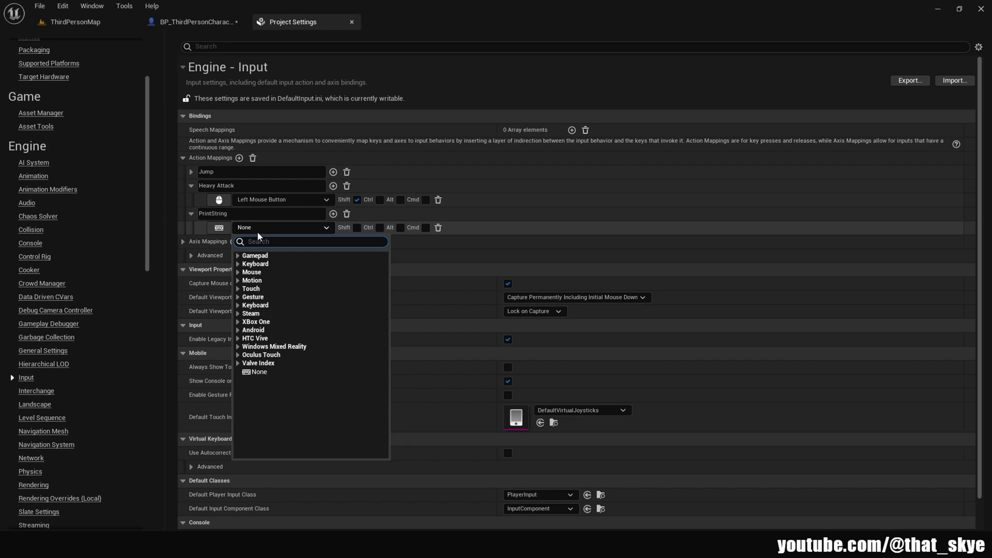
{"action": "left_click", "coordinate": [256, 264]}
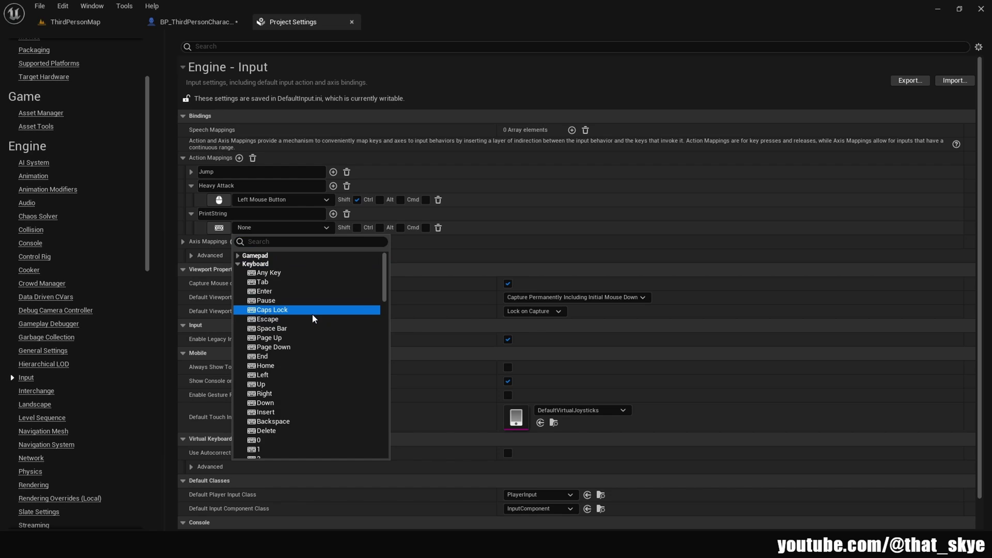
{"action": "left_click", "coordinate": [310, 283]}
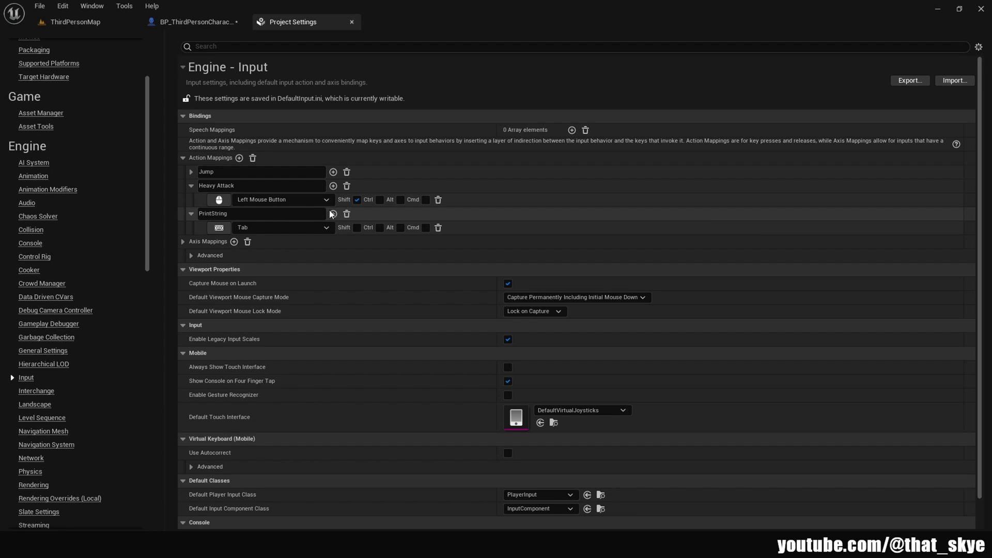
Add T as a second PrintString key, then return to the BP_ThirdPersonCharacter Event Graph.
{"action": "left_click", "coordinate": [333, 214]}
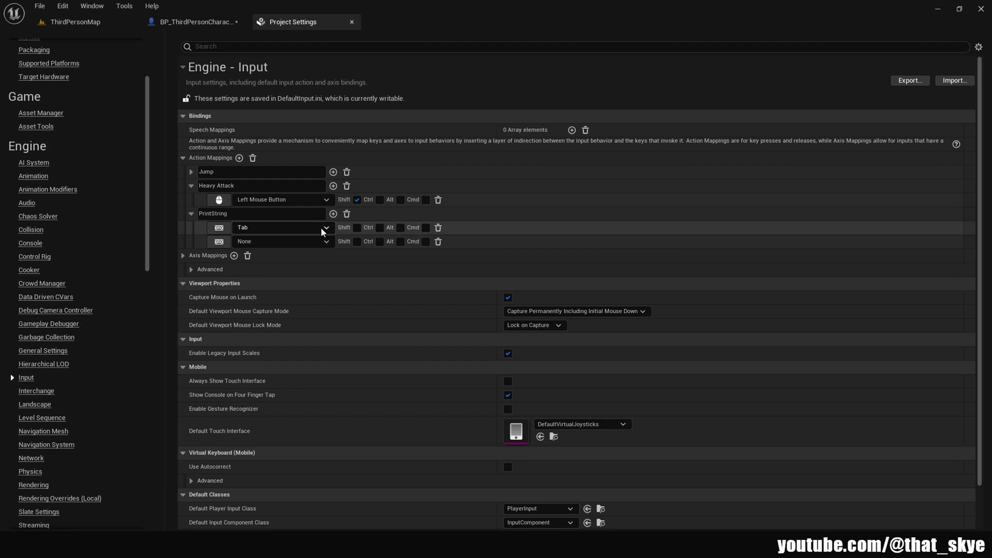
{"action": "left_click", "coordinate": [307, 245]}
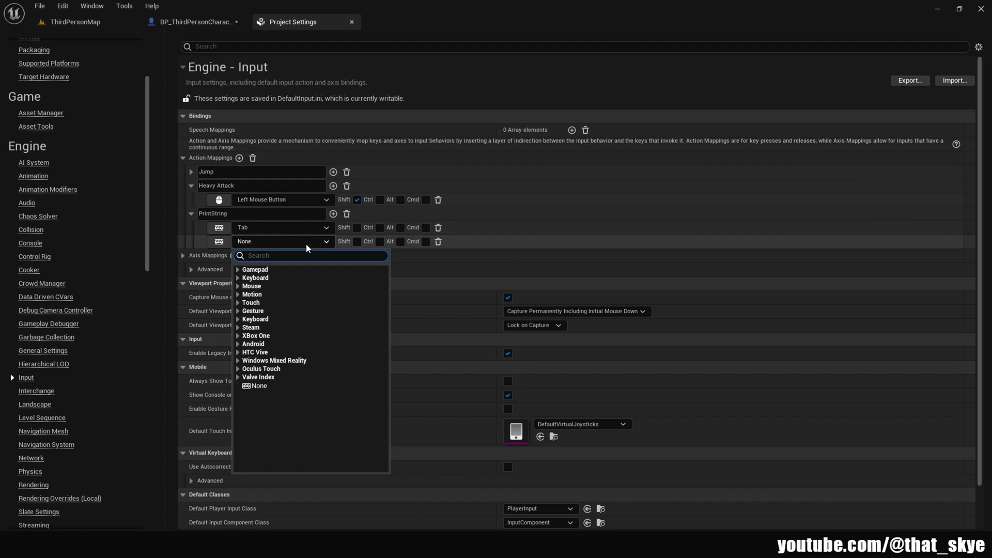
{"action": "type", "text": "t"}
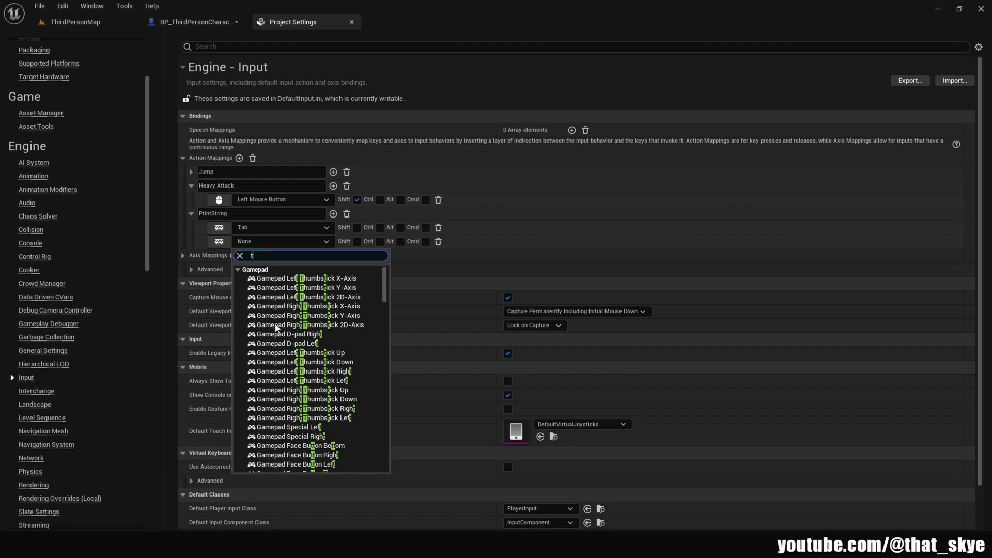
{"action": "scroll", "coordinate": [305, 336], "scroll_direction": "down", "scroll_amount": 5}
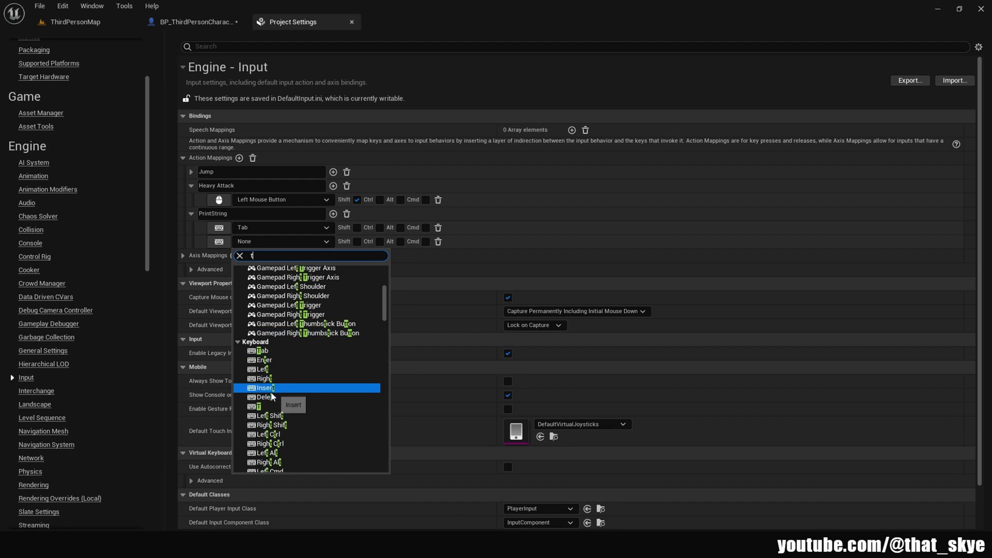
{"action": "left_click", "coordinate": [274, 389]}
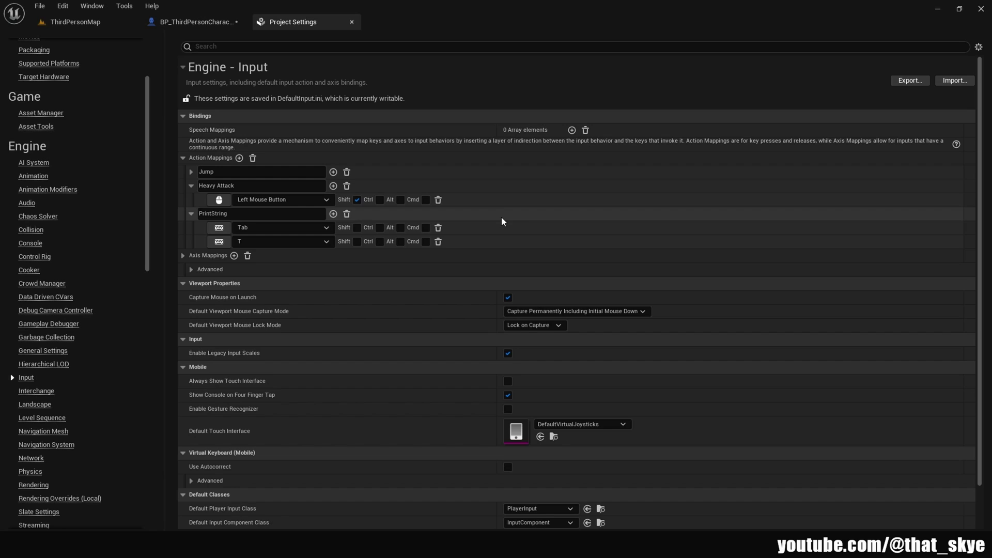
{"action": "left_click", "coordinate": [196, 21]}
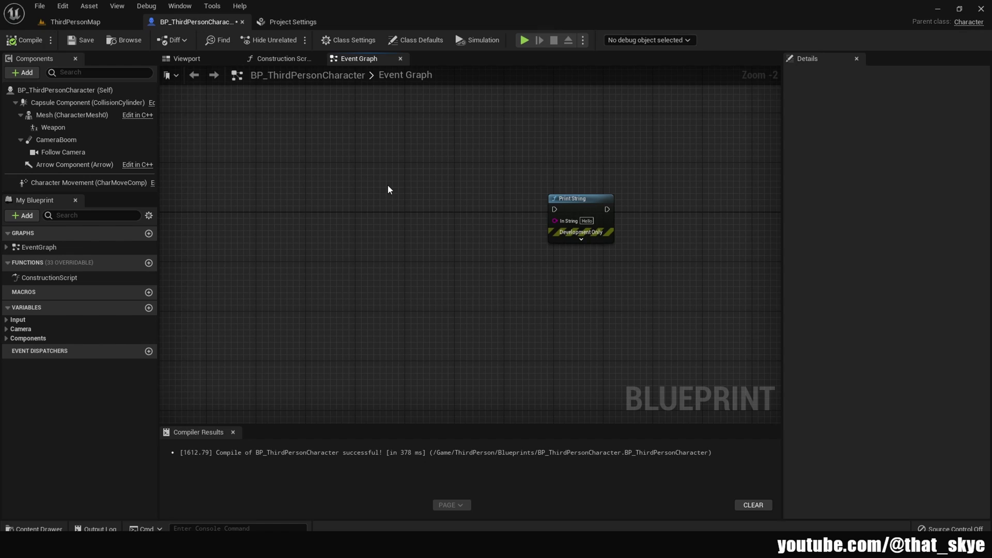
Add an InputAction PrintString event with Pressed wired to Print String, then start a play-test.
{"action": "left_click", "coordinate": [293, 22]}
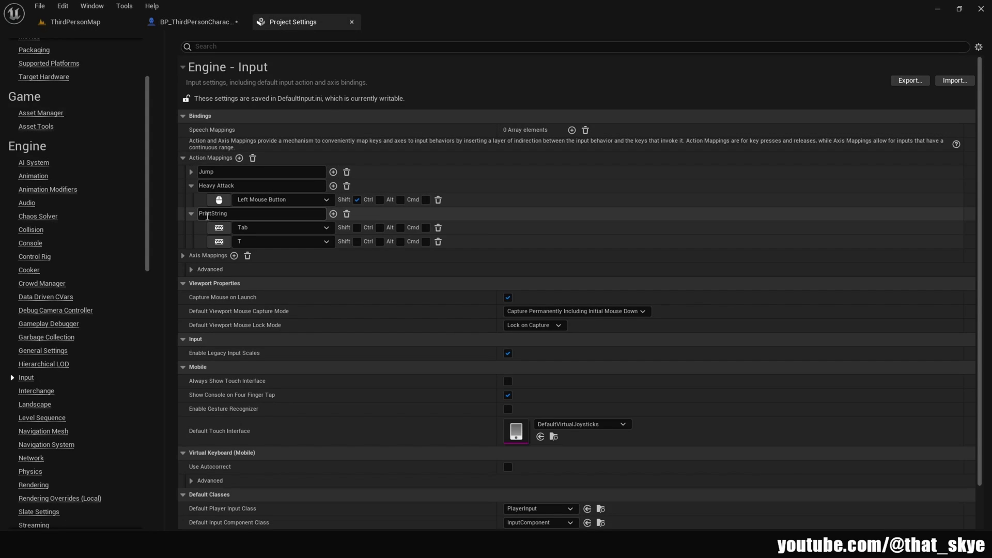
{"action": "left_click", "coordinate": [195, 22]}
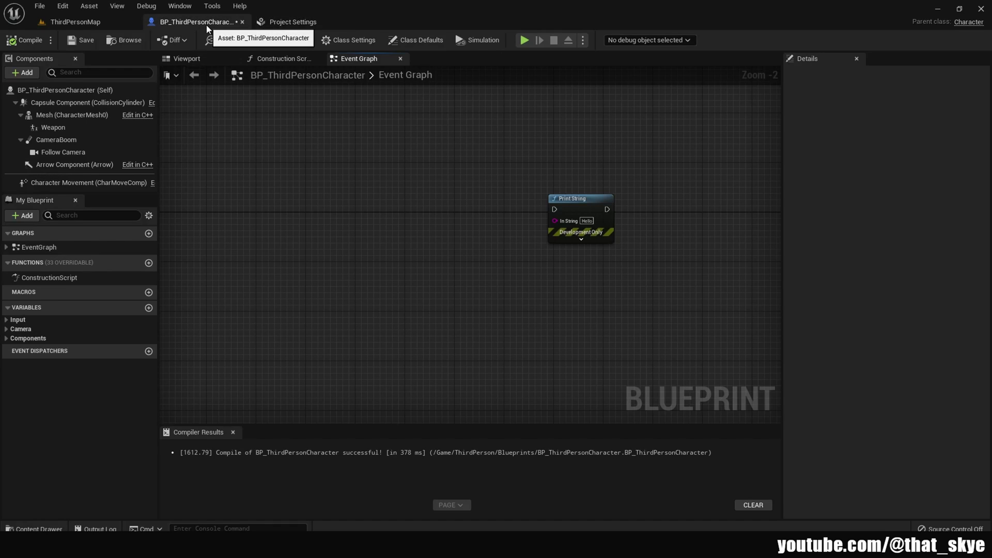
{"action": "right_click", "coordinate": [379, 210]}
{"action": "type", "text": "print string"}
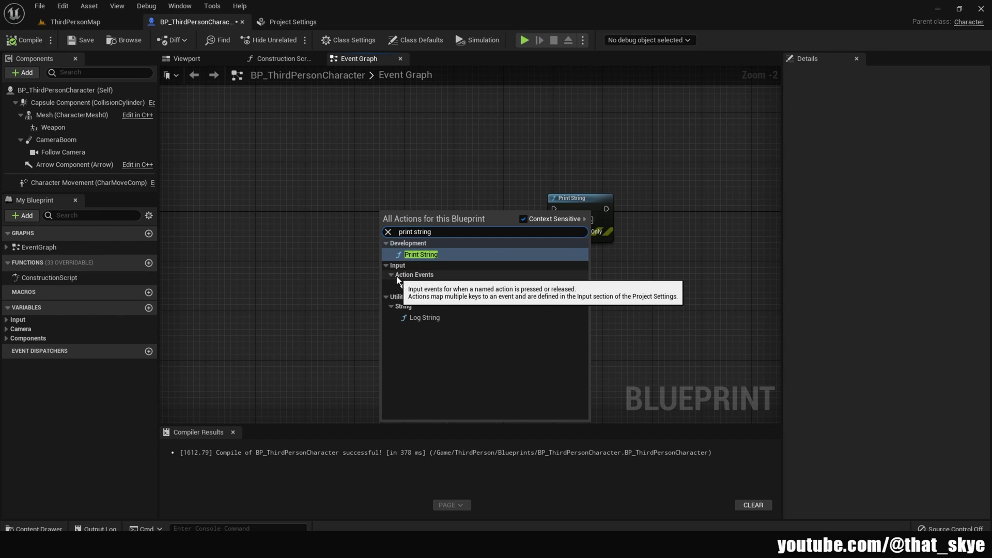
{"action": "left_click", "coordinate": [413, 287]}
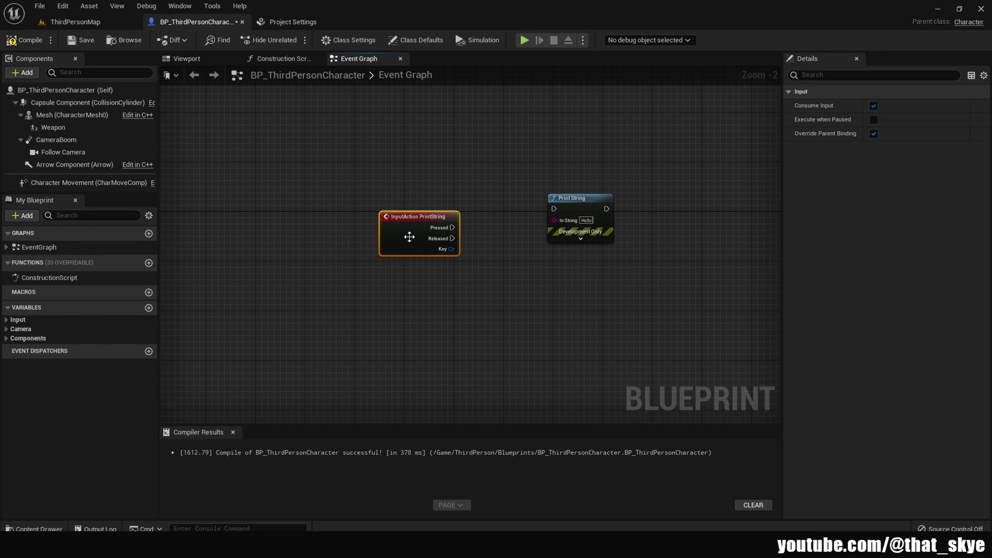
{"action": "left_click_drag", "start_coordinate": [452, 228], "coordinate": [555, 215]}
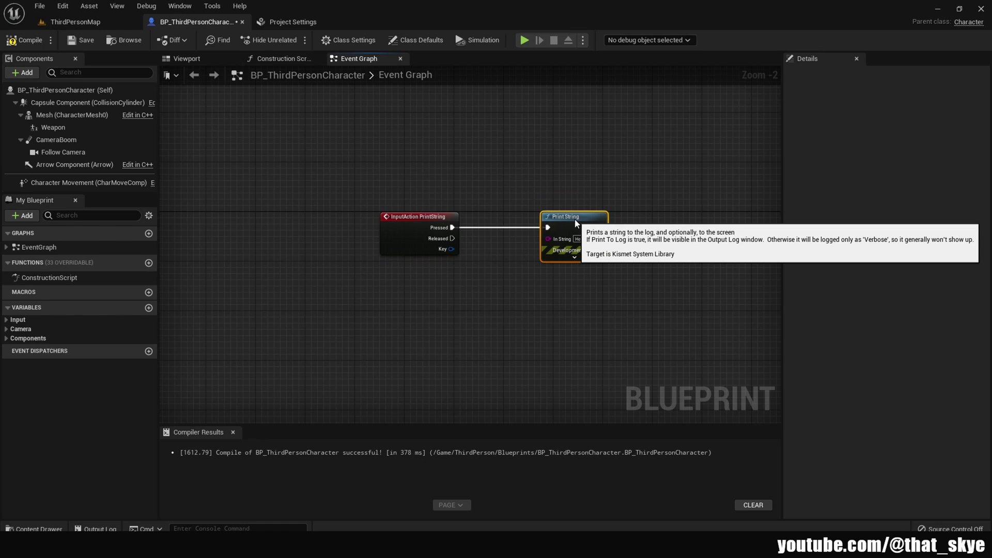
{"action": "left_click", "coordinate": [525, 41]}
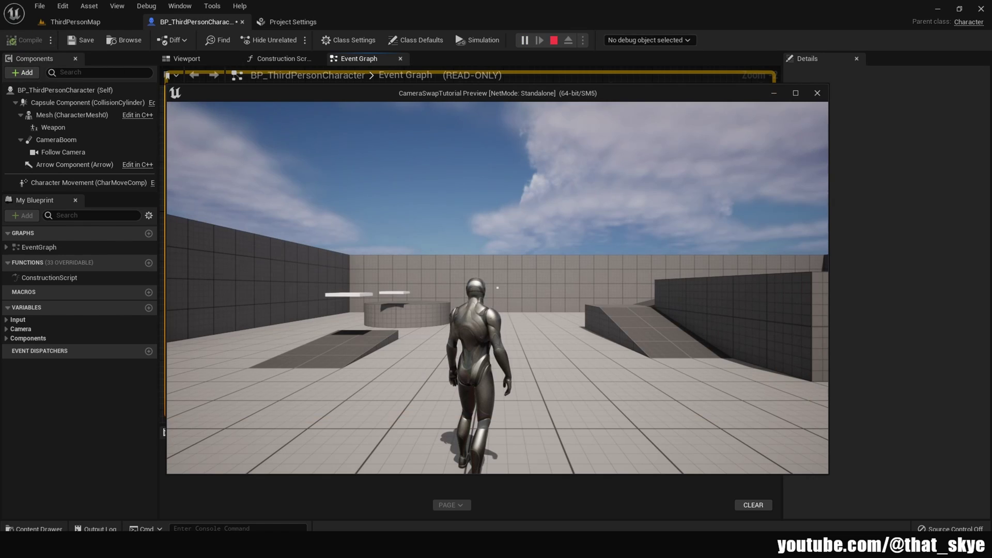
Trigger PrintString twice to show Hello, stop the preview with Esc, and return to Project Settings.
{"action": "key", "text": "e"}
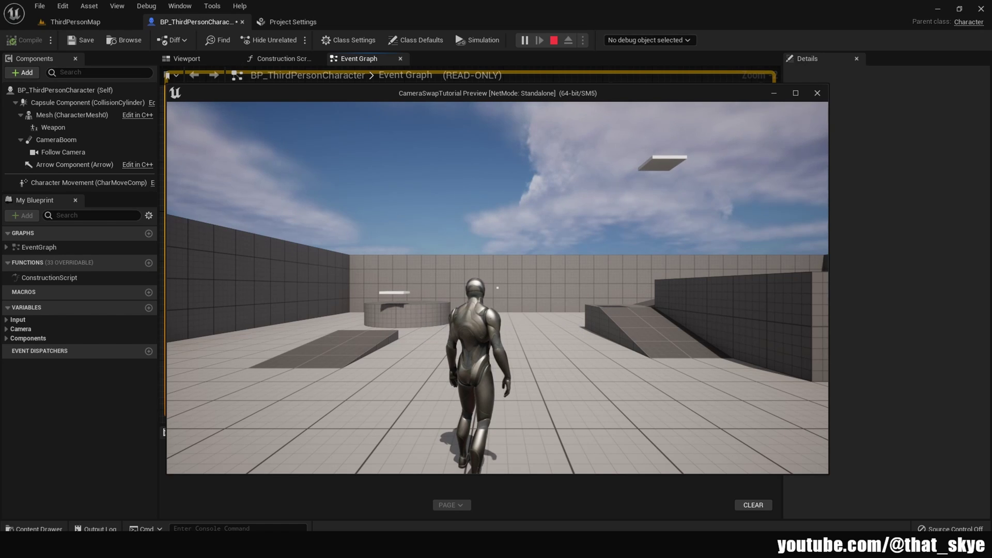
{"action": "key", "text": "e"}
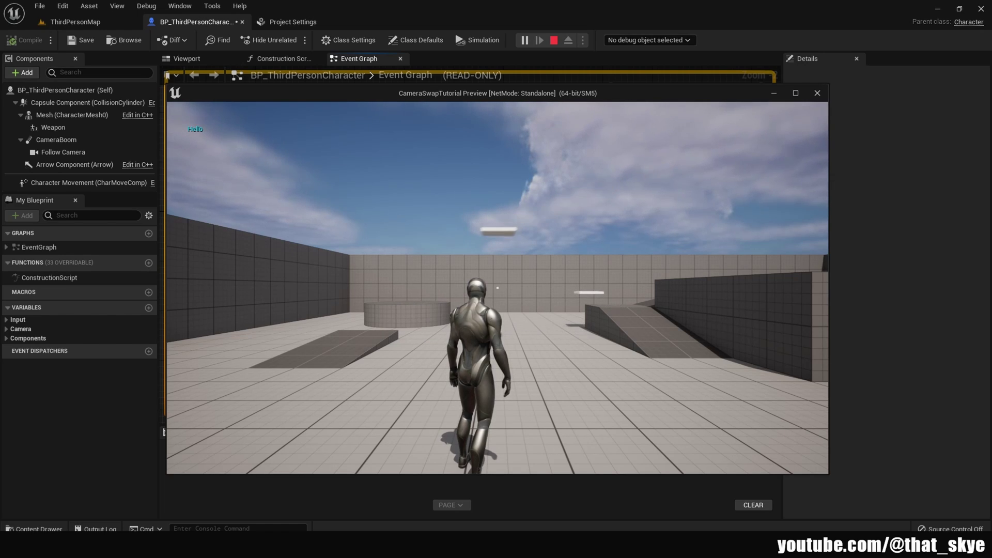
{"action": "key", "text": "Escape"}
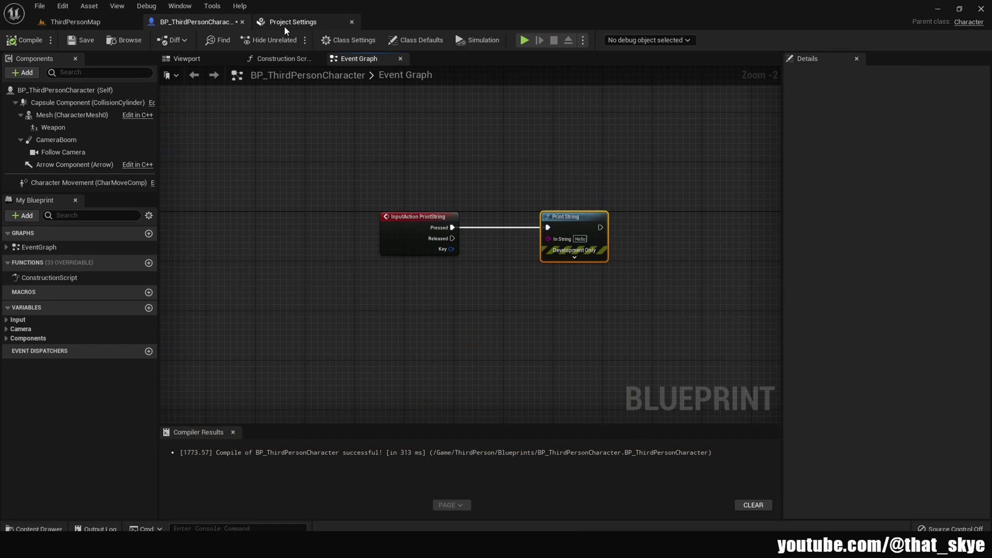
{"action": "left_click", "coordinate": [293, 22]}
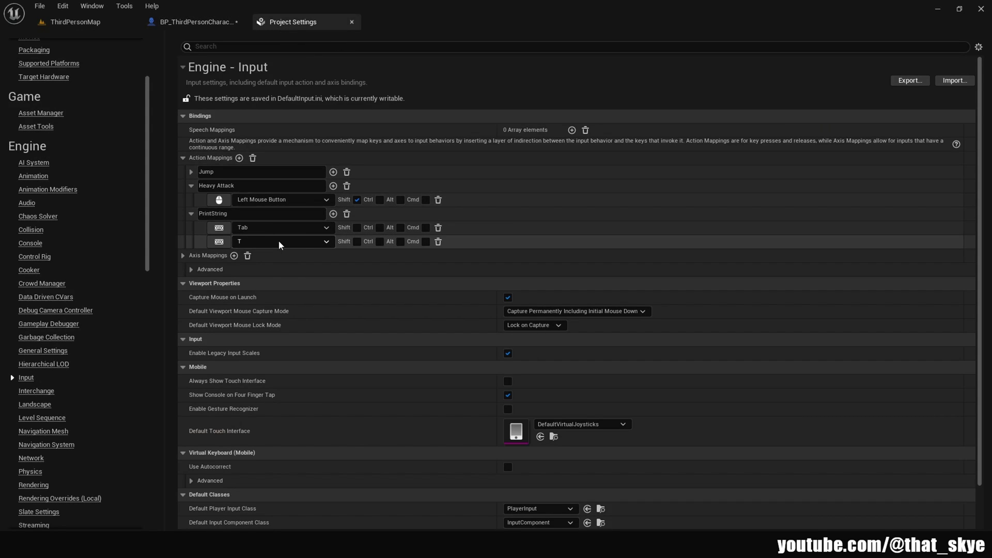